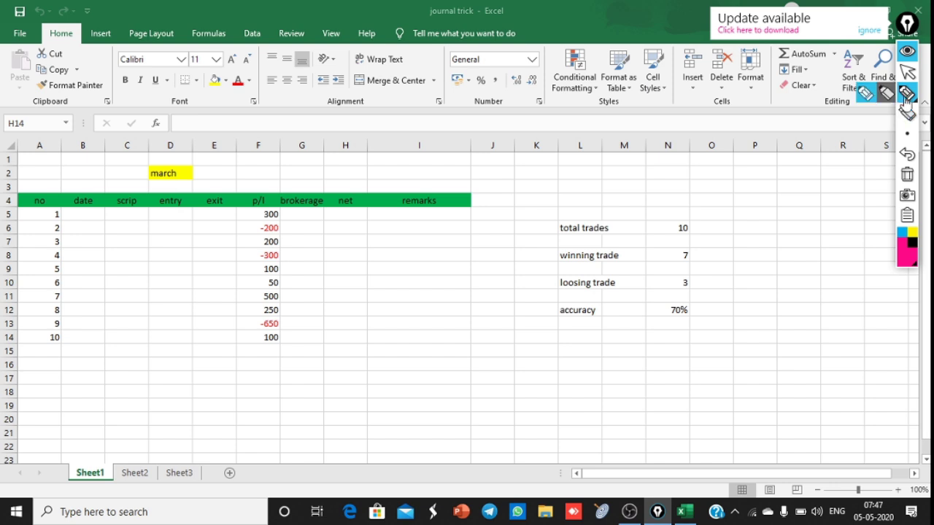
# Step: Tick every column of the first journal row from no to remarks in pink pen, and draw a line down the remarks column
pyautogui.click(905, 95)
pyautogui.moveTo(35, 217)
pyautogui.mouseDown()
pyautogui.moveTo(64, 202)
pyautogui.moveTo(79, 222)
pyautogui.moveTo(93, 207)
pyautogui.moveTo(126, 219)
pyautogui.moveTo(183, 208)
pyautogui.moveTo(304, 219)
pyautogui.moveTo(315, 208)
pyautogui.moveTo(337, 217)
pyautogui.moveTo(426, 214)
pyautogui.mouseUp()
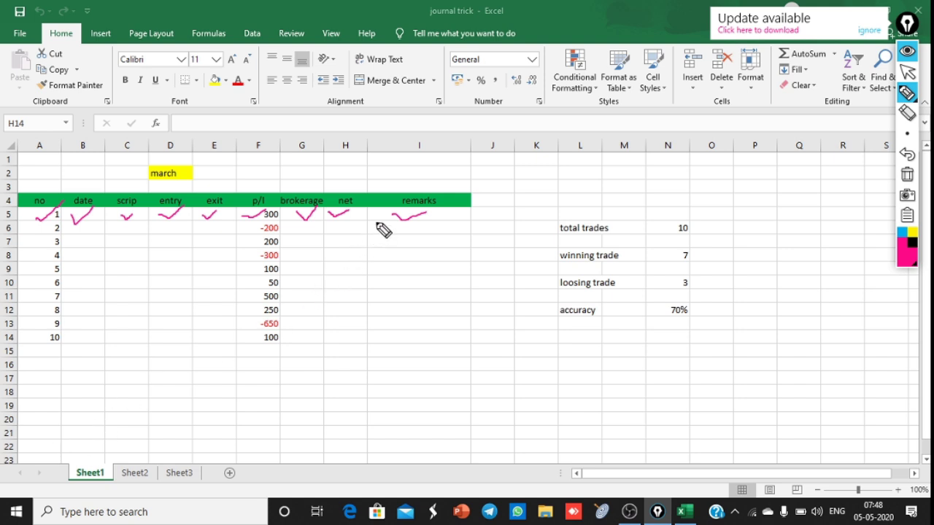
pyautogui.moveTo(376, 213); pyautogui.dragTo(420, 213)
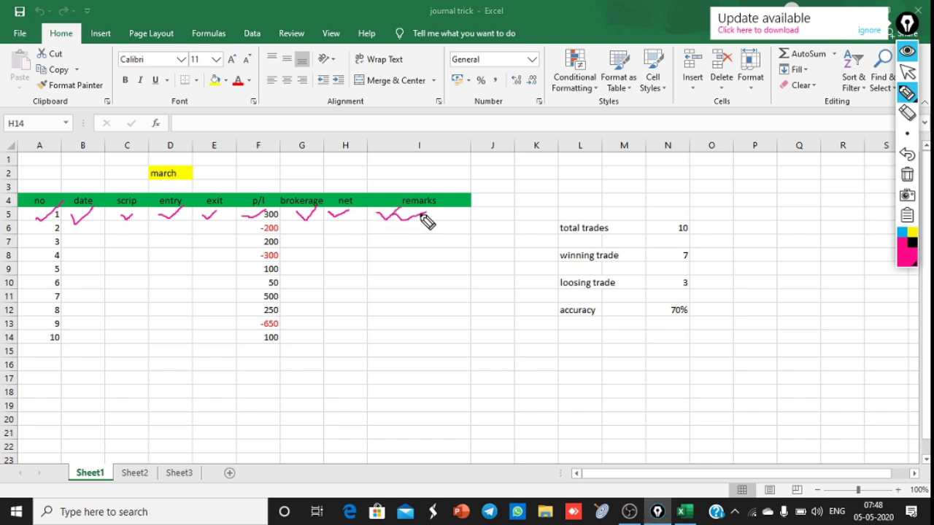
pyautogui.moveTo(421, 216); pyautogui.dragTo(429, 336)
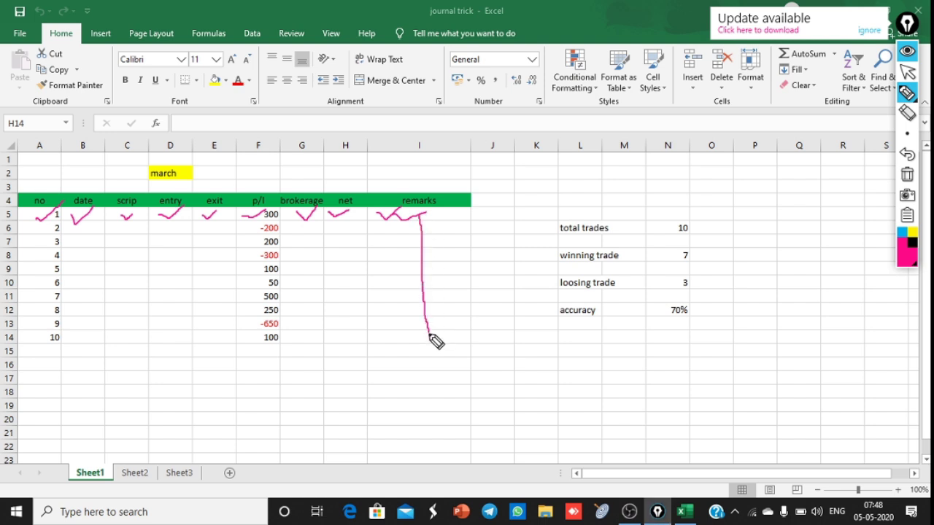
# Step: Mark the total, winning and loosing trade values with the pen, circle the accuracy percentage, and clear all the ink
pyautogui.moveTo(669, 220)
pyautogui.mouseDown()
pyautogui.moveTo(668, 229)
pyautogui.moveTo(702, 220)
pyautogui.moveTo(722, 242)
pyautogui.moveTo(745, 229)
pyautogui.mouseUp()
pyautogui.moveTo(717, 279); pyautogui.dragTo(768, 253)
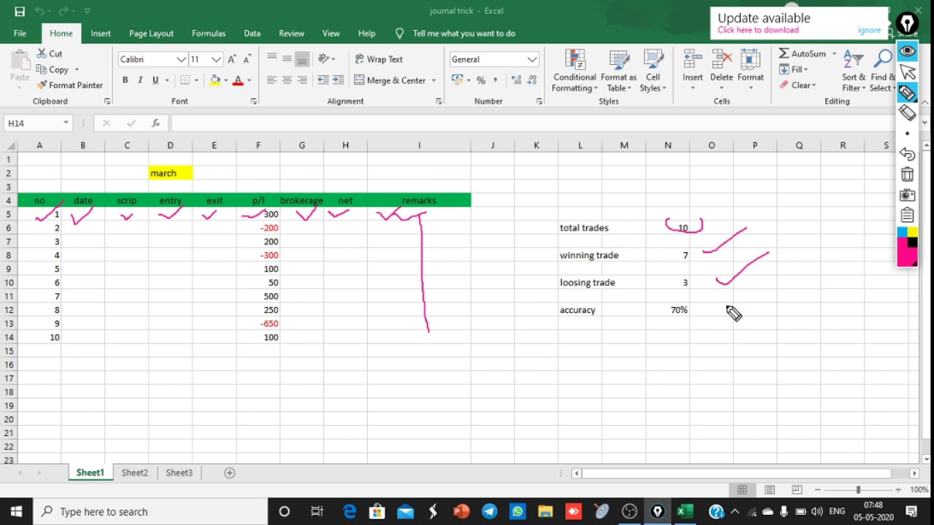
pyautogui.moveTo(672, 299)
pyautogui.mouseDown()
pyautogui.moveTo(687, 330)
pyautogui.moveTo(710, 308)
pyautogui.moveTo(647, 307)
pyautogui.mouseUp()
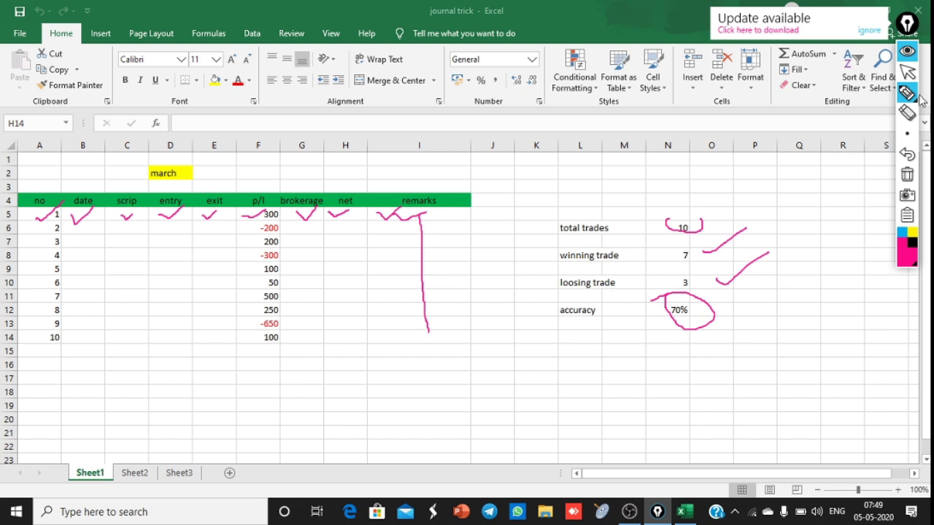
pyautogui.click(908, 175)
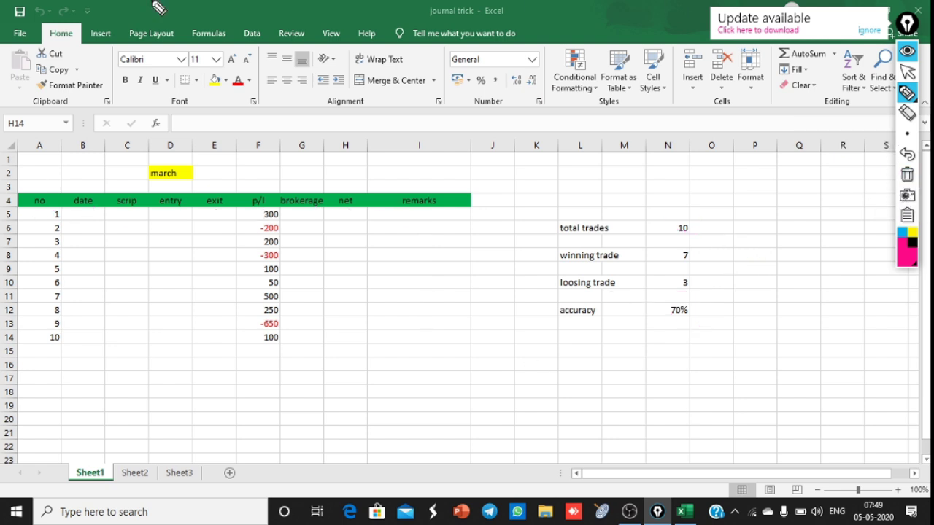
pyautogui.click(908, 71)
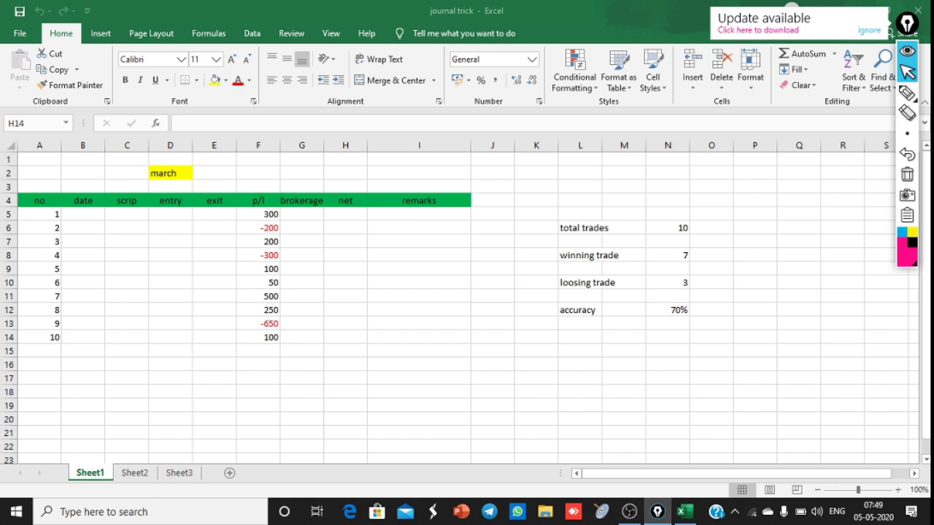
# Step: Draw pen ticks beside the winning trade and loosing trade counts in the summary
pyautogui.click(907, 92)
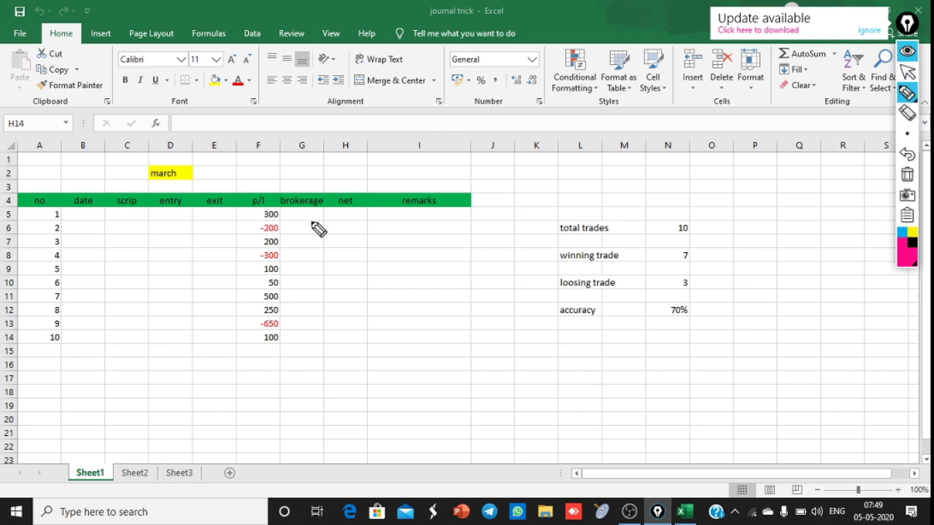
pyautogui.moveTo(703, 250)
pyautogui.mouseDown()
pyautogui.moveTo(710, 258)
pyautogui.moveTo(752, 224)
pyautogui.mouseUp()
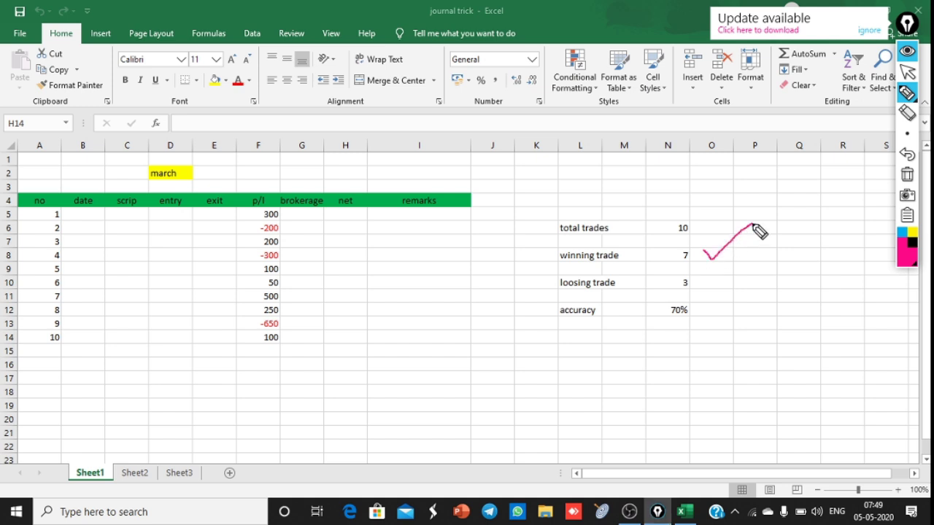
pyautogui.moveTo(705, 280)
pyautogui.mouseDown()
pyautogui.moveTo(710, 286)
pyautogui.moveTo(756, 260)
pyautogui.mouseUp()
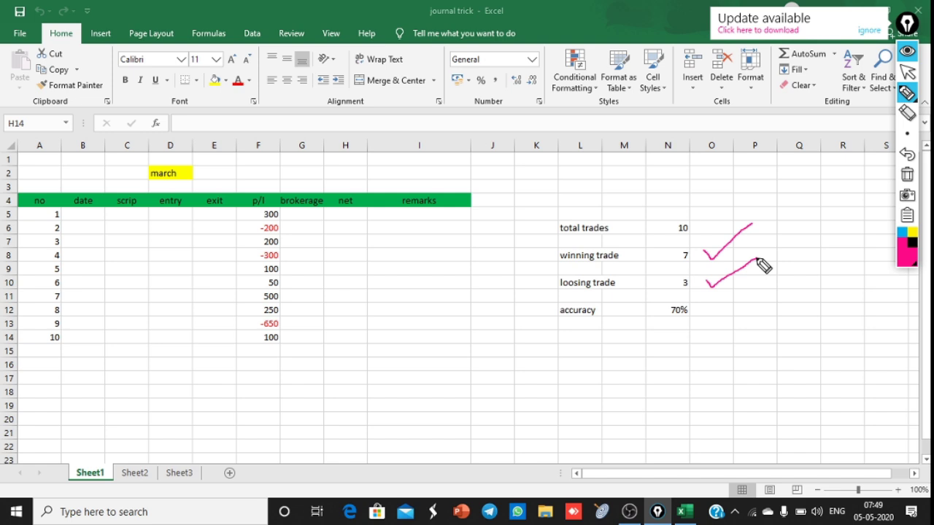
# Step: Tick the profitable trades on the brokerage side of the p/l column and the three negative trades on the exit side
pyautogui.moveTo(291, 216)
pyautogui.mouseDown()
pyautogui.moveTo(315, 214)
pyautogui.moveTo(332, 238)
pyautogui.mouseUp()
pyautogui.moveTo(308, 268); pyautogui.dragTo(348, 253)
pyautogui.moveTo(301, 286)
pyautogui.mouseDown()
pyautogui.moveTo(335, 279)
pyautogui.moveTo(341, 302)
pyautogui.mouseUp()
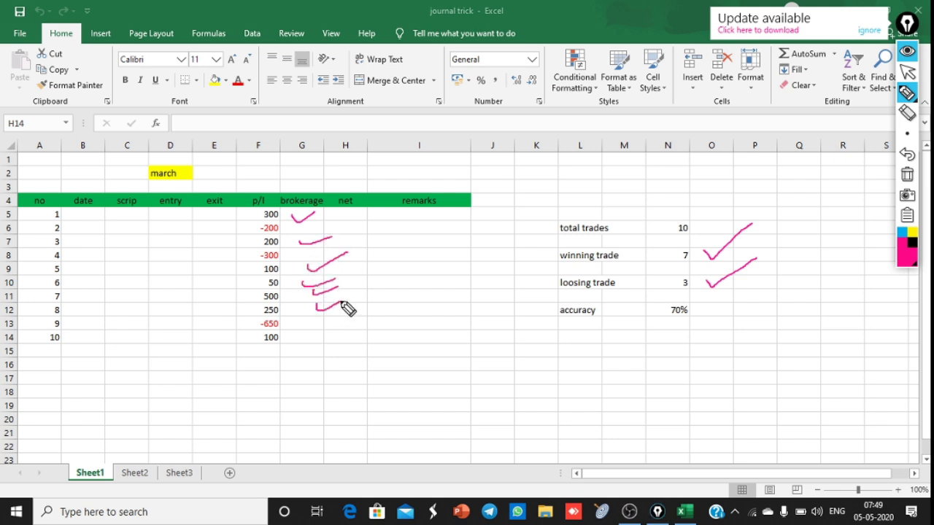
pyautogui.moveTo(309, 339); pyautogui.dragTo(350, 329)
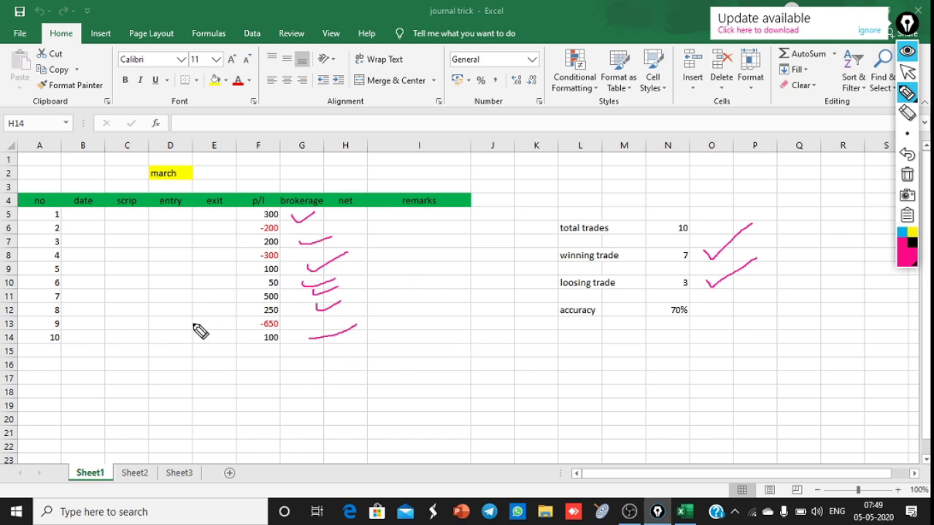
pyautogui.moveTo(193, 325); pyautogui.dragTo(225, 314)
pyautogui.moveTo(205, 251)
pyautogui.mouseDown()
pyautogui.moveTo(236, 237)
pyautogui.moveTo(211, 235)
pyautogui.moveTo(237, 216)
pyautogui.mouseUp()
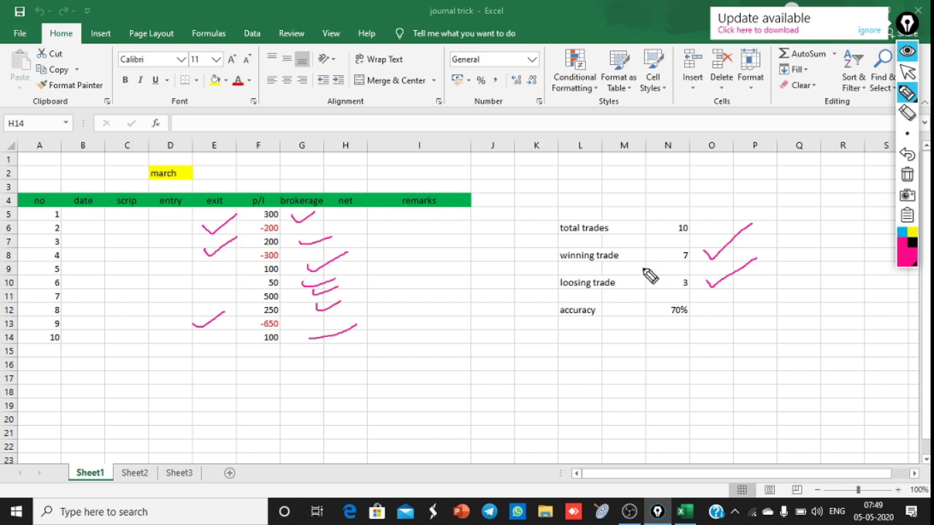
# Step: Switch to Sheet2 with the winning and loosing totals and clear the pen marks left over from Sheet1
pyautogui.click(907, 70)
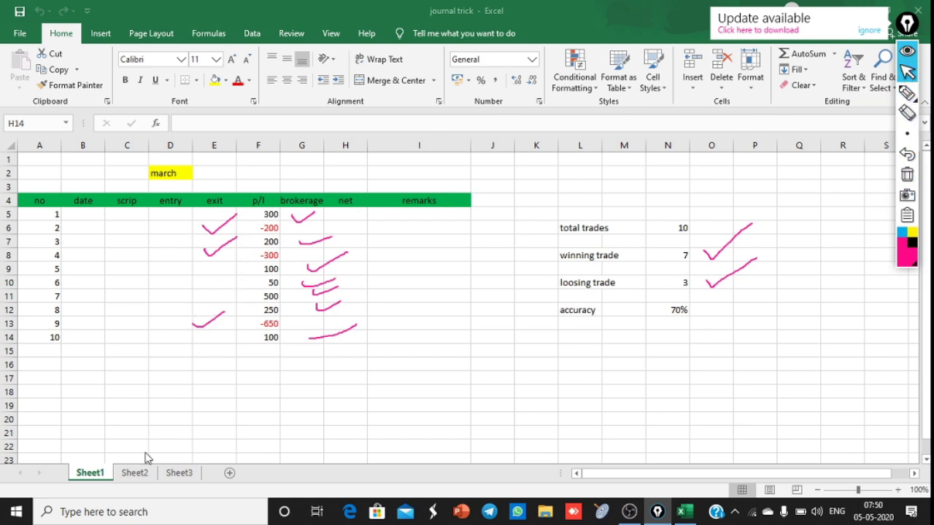
pyautogui.click(135, 474)
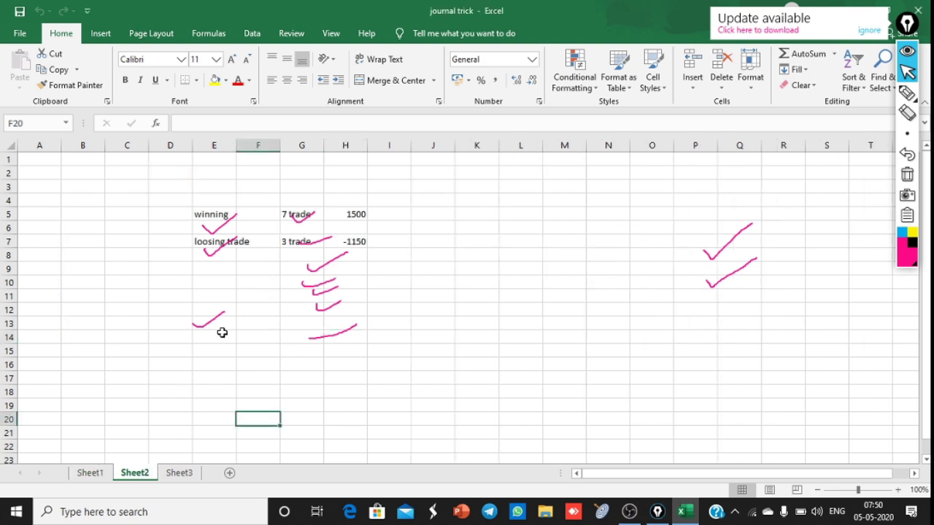
pyautogui.click(906, 174)
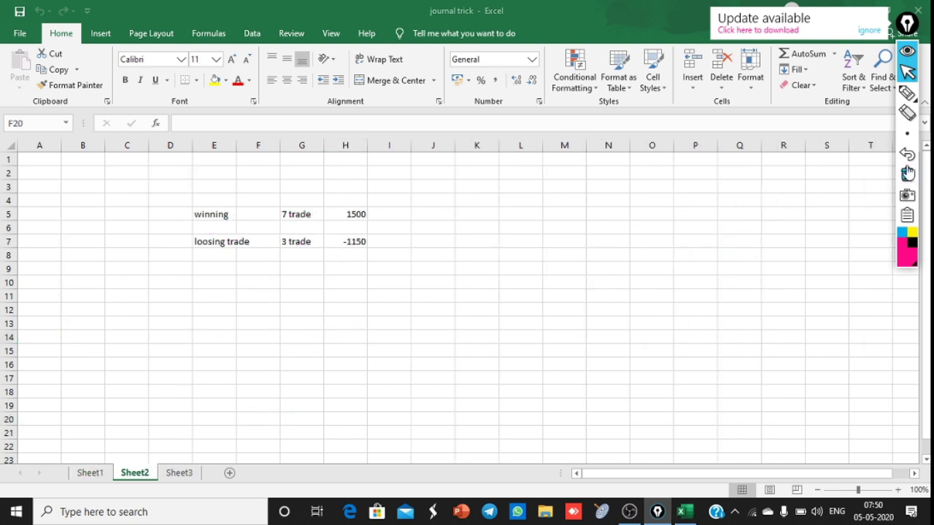
# Step: Tick the winning and loosing trade totals with the pen, and write a circled +350 below them
pyautogui.click(907, 92)
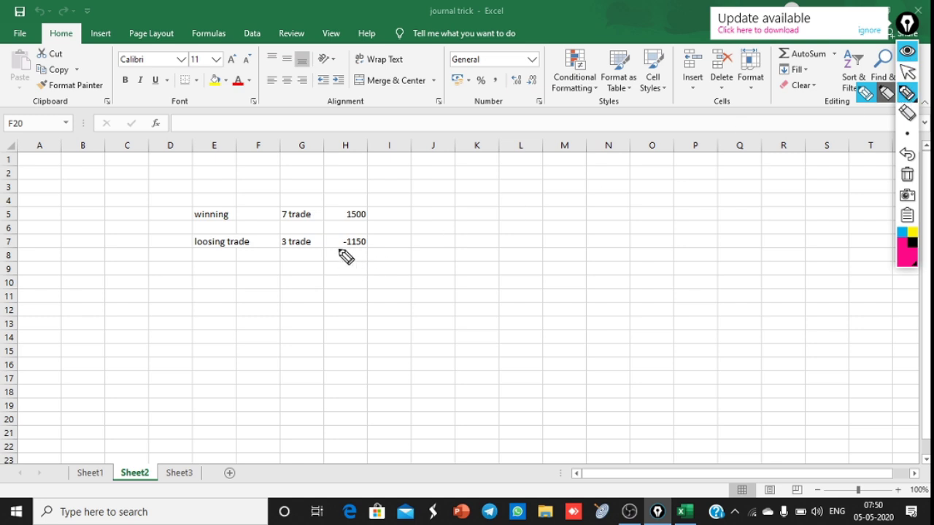
pyautogui.moveTo(373, 214); pyautogui.dragTo(419, 198)
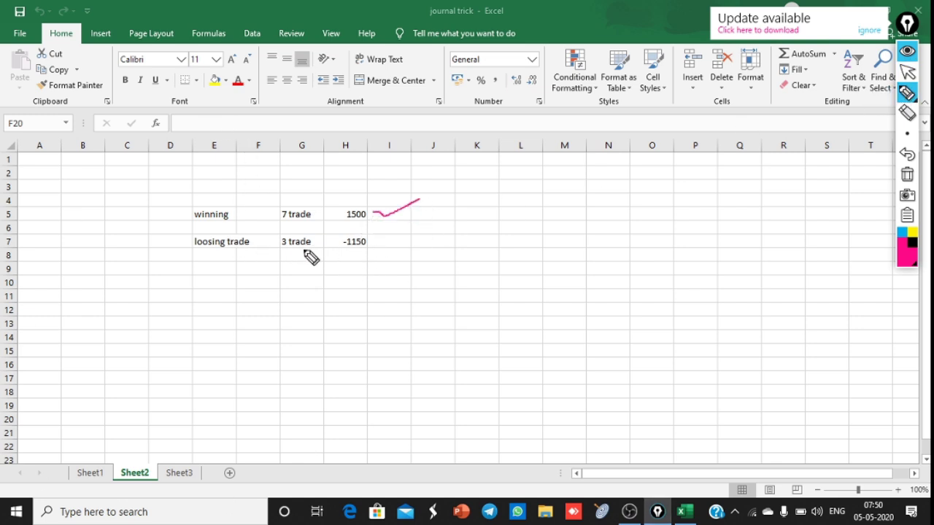
pyautogui.moveTo(380, 239); pyautogui.dragTo(415, 228)
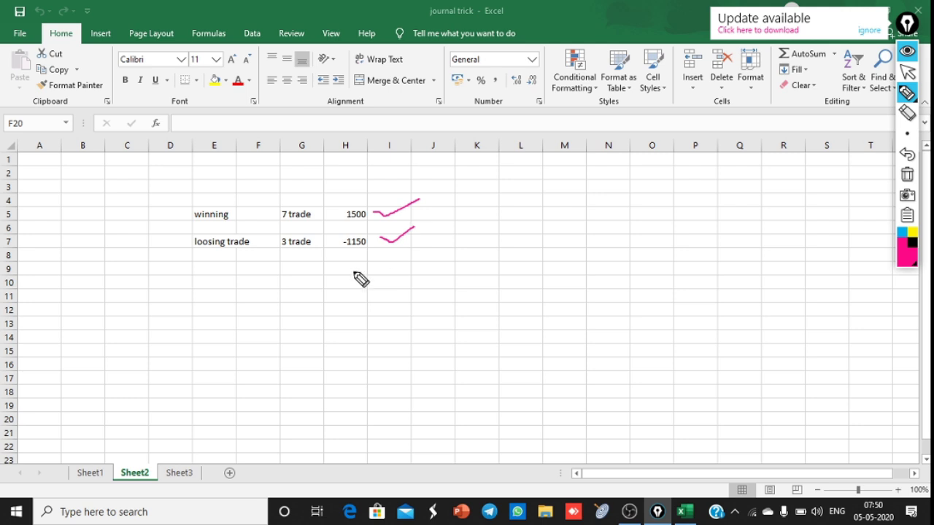
pyautogui.moveTo(345, 306)
pyautogui.mouseDown()
pyautogui.moveTo(345, 332)
pyautogui.moveTo(407, 294)
pyautogui.moveTo(400, 305)
pyautogui.mouseUp()
pyautogui.moveTo(421, 270)
pyautogui.mouseDown()
pyautogui.moveTo(422, 299)
pyautogui.moveTo(437, 296)
pyautogui.moveTo(446, 255)
pyautogui.moveTo(480, 265)
pyautogui.moveTo(458, 255)
pyautogui.mouseUp()
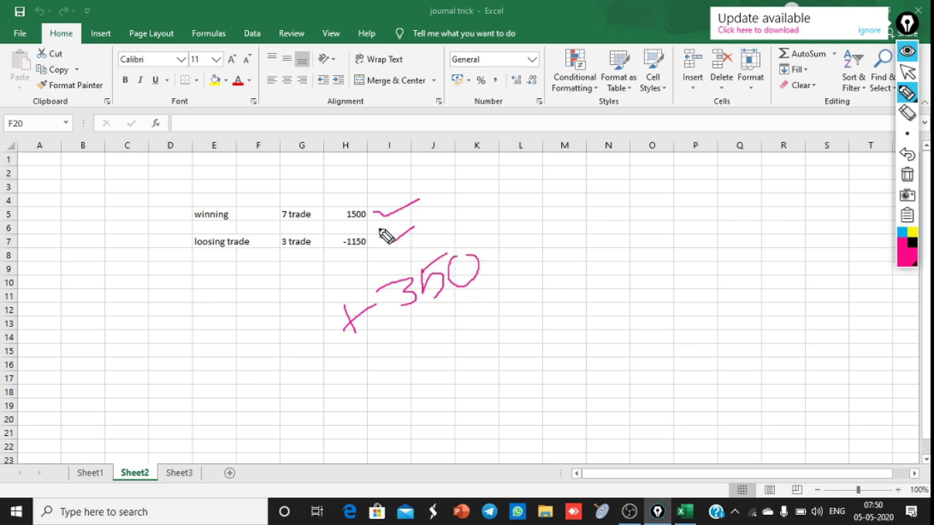
pyautogui.moveTo(323, 278)
pyautogui.mouseDown()
pyautogui.moveTo(316, 294)
pyautogui.moveTo(486, 348)
pyautogui.moveTo(492, 236)
pyautogui.moveTo(325, 307)
pyautogui.moveTo(326, 316)
pyautogui.mouseUp()
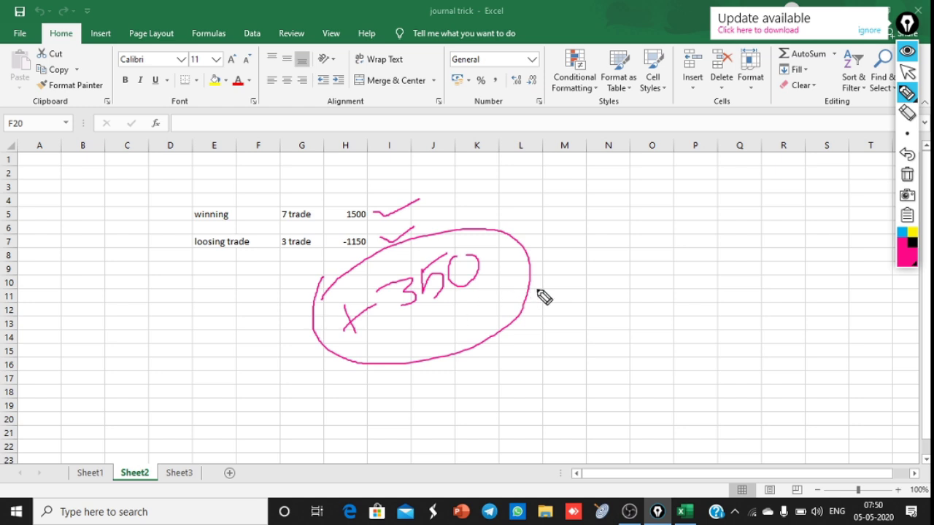
# Step: Write 70% beside the circled figure, draw ticks under both notes, and clear all the ink
pyautogui.moveTo(588, 257)
pyautogui.mouseDown()
pyautogui.moveTo(625, 299)
pyautogui.moveTo(621, 259)
pyautogui.moveTo(634, 267)
pyautogui.moveTo(639, 246)
pyautogui.moveTo(681, 260)
pyautogui.mouseUp()
pyautogui.click(693, 248)
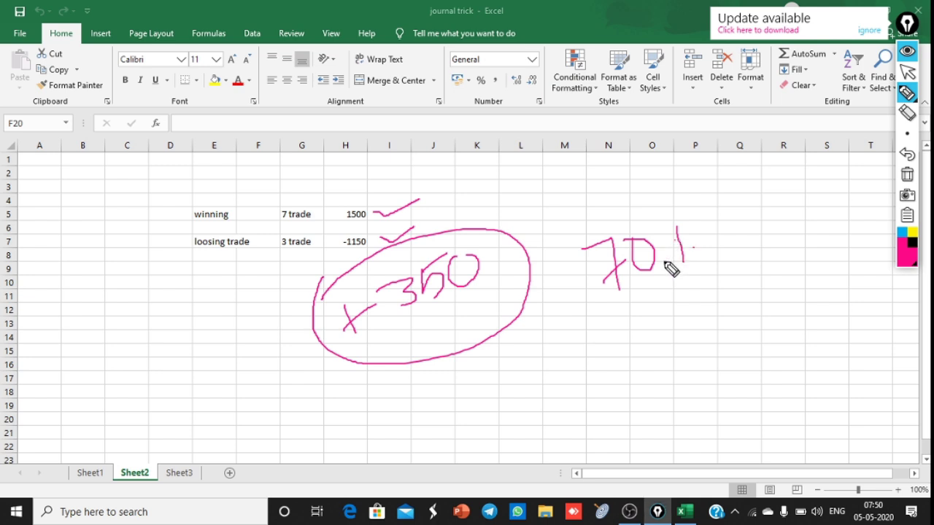
pyautogui.moveTo(417, 385)
pyautogui.mouseDown()
pyautogui.moveTo(419, 396)
pyautogui.moveTo(552, 351)
pyautogui.moveTo(563, 337)
pyautogui.mouseUp()
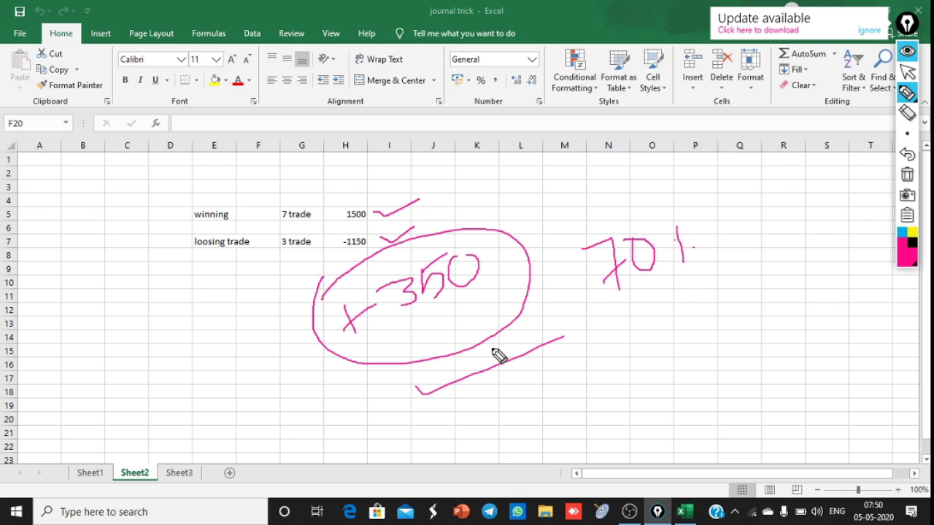
pyautogui.moveTo(638, 295)
pyautogui.mouseDown()
pyautogui.moveTo(653, 315)
pyautogui.moveTo(745, 265)
pyautogui.mouseUp()
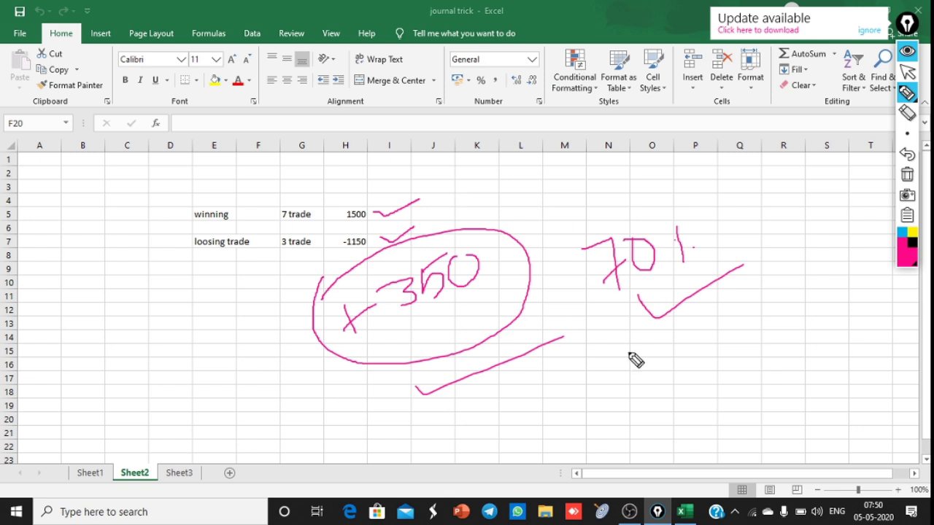
pyautogui.click(906, 176)
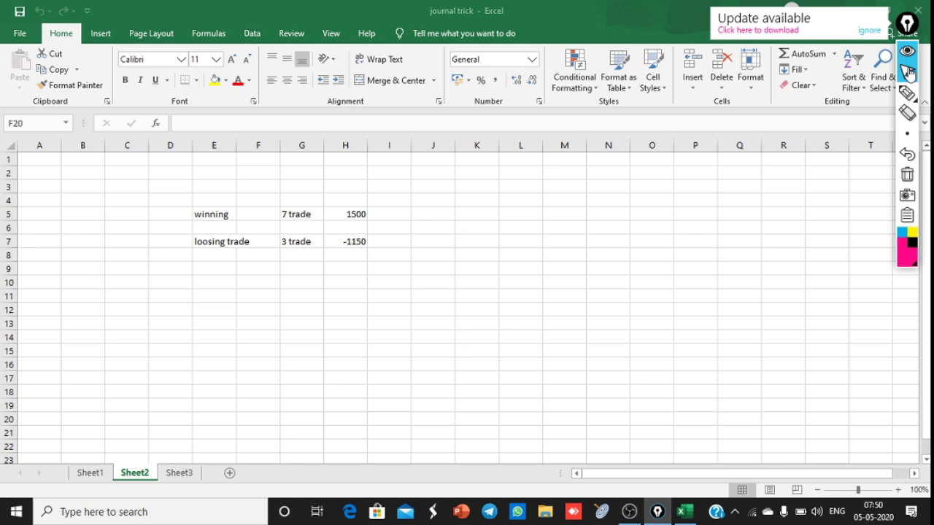
# Step: Handwrite the calculation 1500/7 = beside the winning row and tick the winning label
pyautogui.click(907, 92)
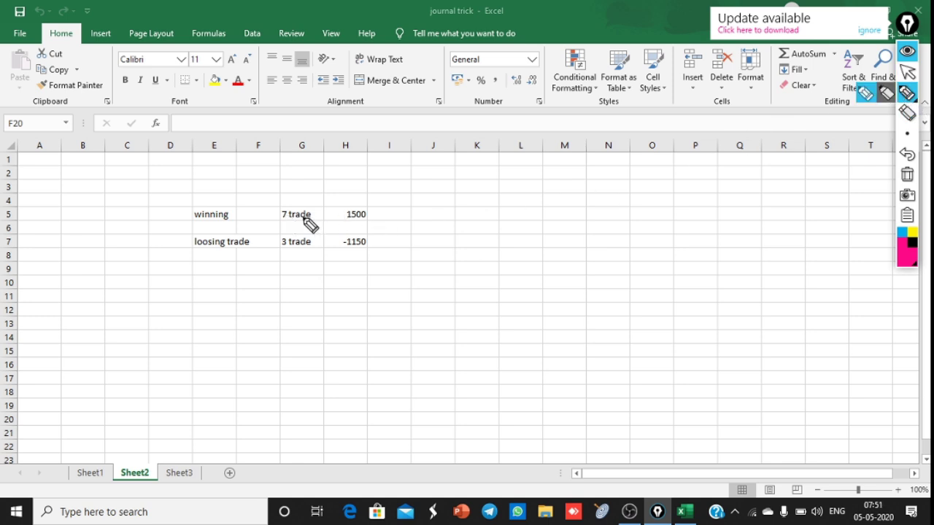
pyautogui.moveTo(415, 215)
pyautogui.mouseDown()
pyautogui.moveTo(436, 211)
pyautogui.moveTo(442, 194)
pyautogui.moveTo(453, 202)
pyautogui.moveTo(446, 194)
pyautogui.moveTo(462, 185)
pyautogui.moveTo(444, 208)
pyautogui.moveTo(457, 228)
pyautogui.mouseUp()
pyautogui.moveTo(474, 197); pyautogui.dragTo(507, 188)
pyautogui.moveTo(169, 209); pyautogui.dragTo(209, 198)
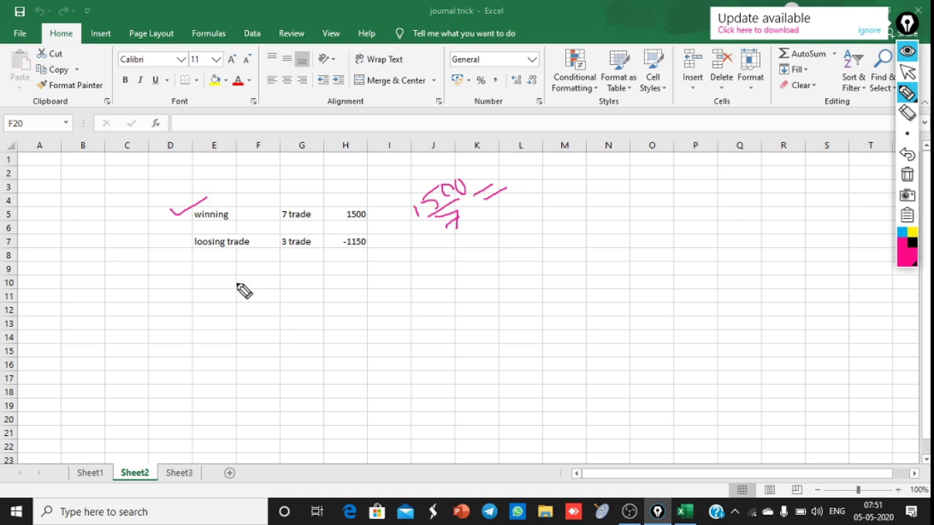
# Step: Handwrite -1150/3 = below the first calculation, tick the loosing trade label, and tick both calculations
pyautogui.moveTo(410, 306); pyautogui.dragTo(427, 300)
pyautogui.moveTo(448, 296); pyautogui.dragTo(478, 258)
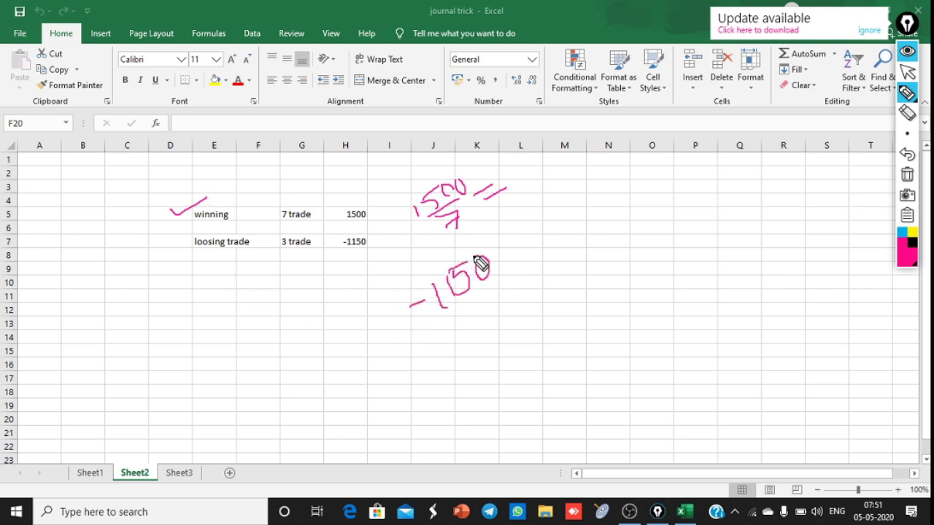
pyautogui.moveTo(448, 315); pyautogui.dragTo(526, 269)
pyautogui.moveTo(481, 309); pyautogui.dragTo(501, 325)
pyautogui.moveTo(522, 264)
pyautogui.mouseDown()
pyautogui.moveTo(534, 257)
pyautogui.moveTo(555, 265)
pyautogui.mouseUp()
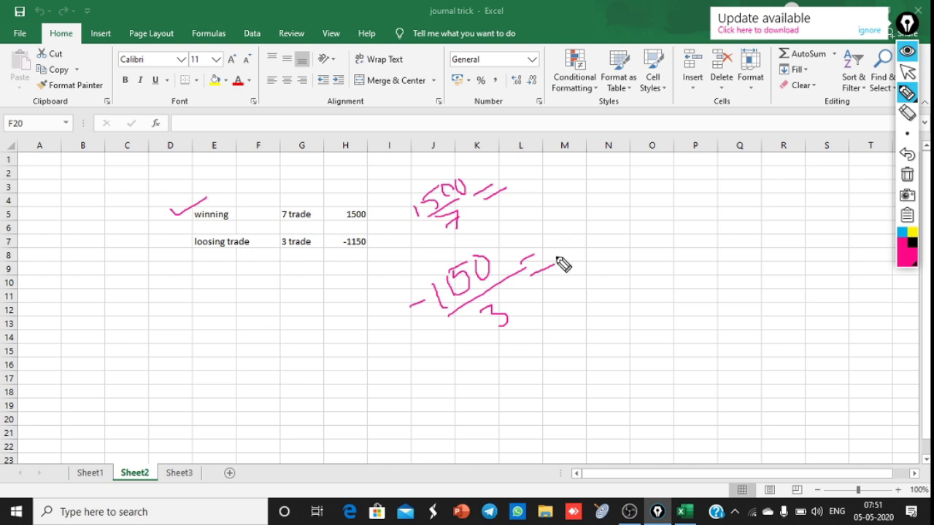
pyautogui.moveTo(154, 239); pyautogui.dragTo(170, 234)
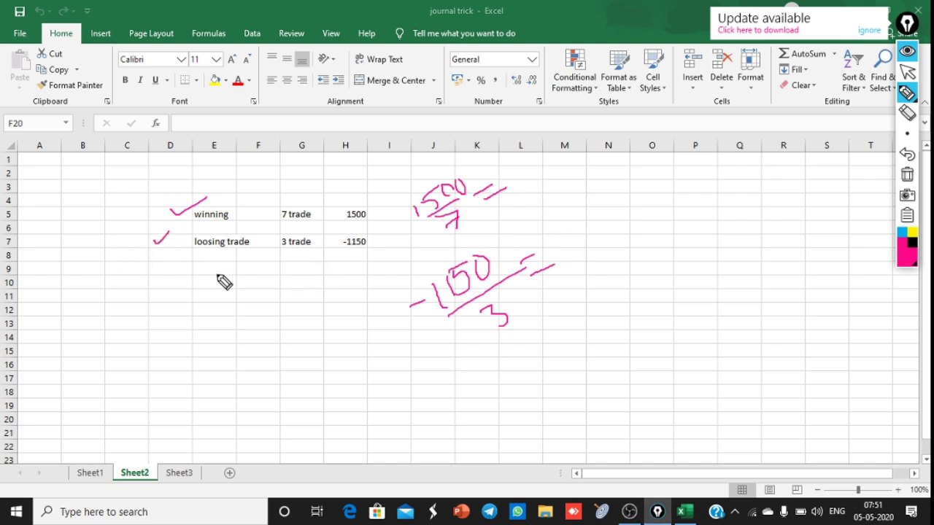
pyautogui.moveTo(522, 169)
pyautogui.mouseDown()
pyautogui.moveTo(540, 176)
pyautogui.moveTo(563, 148)
pyautogui.mouseUp()
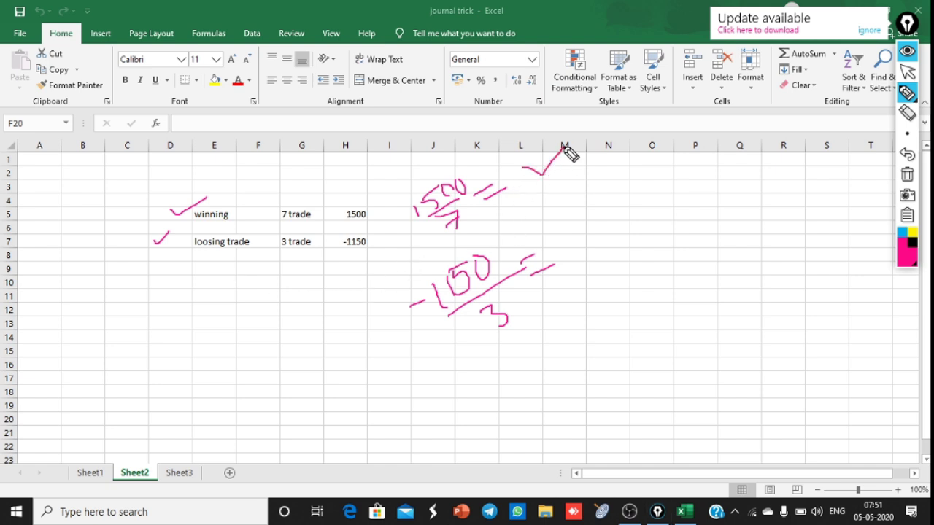
pyautogui.moveTo(565, 241)
pyautogui.mouseDown()
pyautogui.moveTo(584, 256)
pyautogui.moveTo(624, 204)
pyautogui.mouseUp()
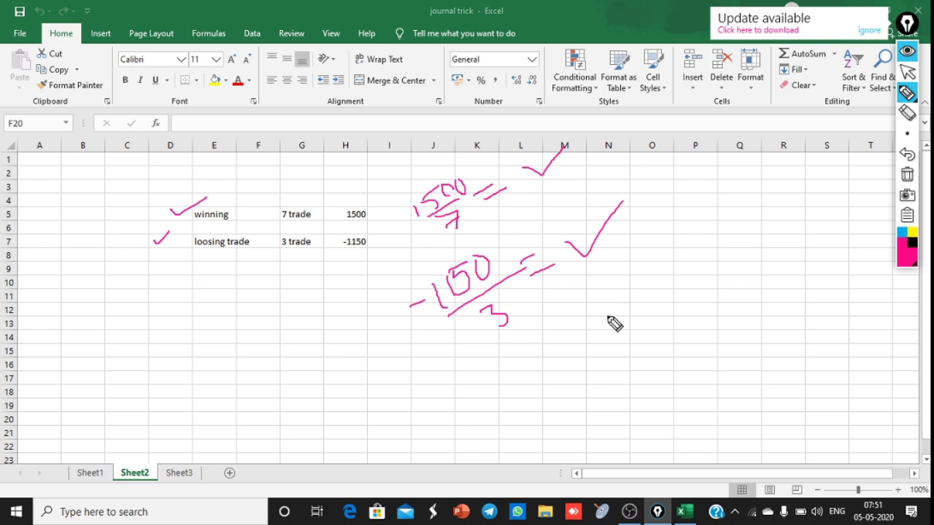
# Step: Clear the handwritten calculations from Sheet2 and open Sheet3 with the pen ready for annotating the averages
pyautogui.click(906, 179)
pyautogui.click(907, 71)
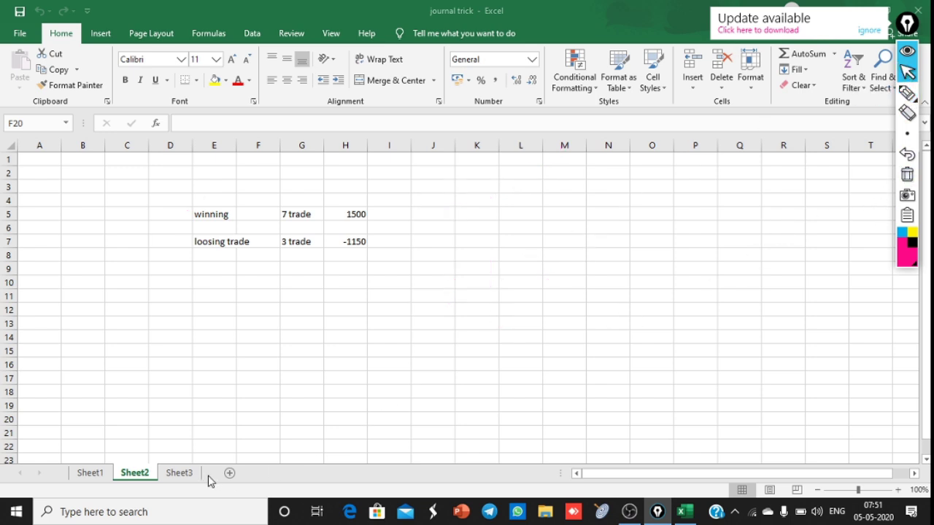
pyautogui.click(178, 474)
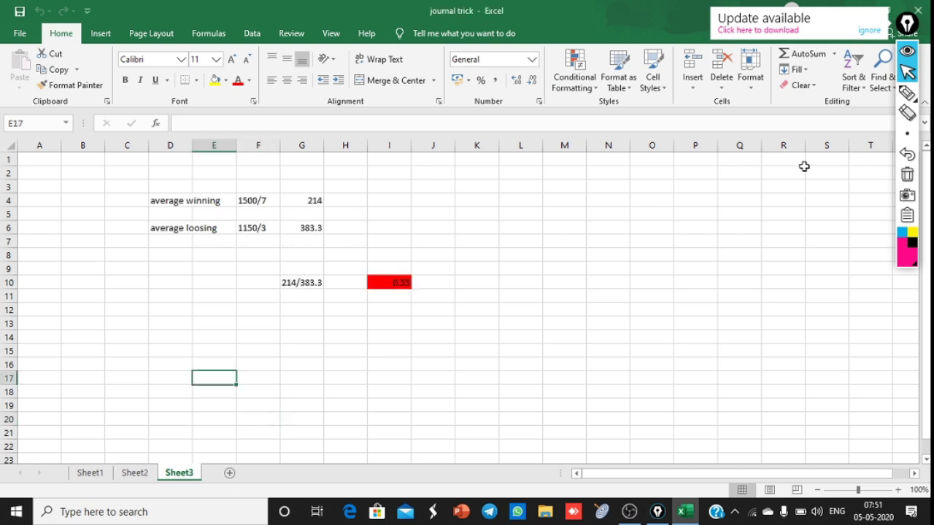
pyautogui.click(907, 93)
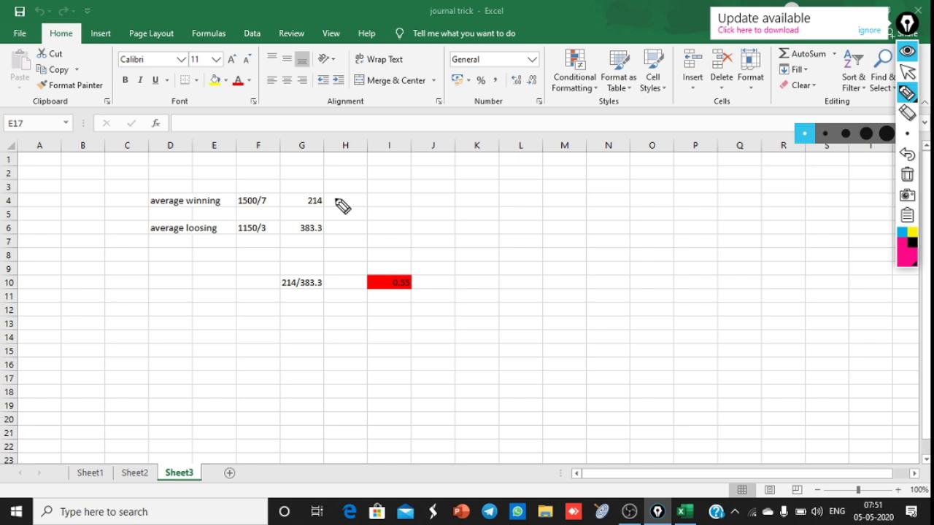
# Step: Tick the average winning and average loosing results and handwrite <1 in the empty cells beside them
pyautogui.moveTo(337, 202); pyautogui.dragTo(368, 191)
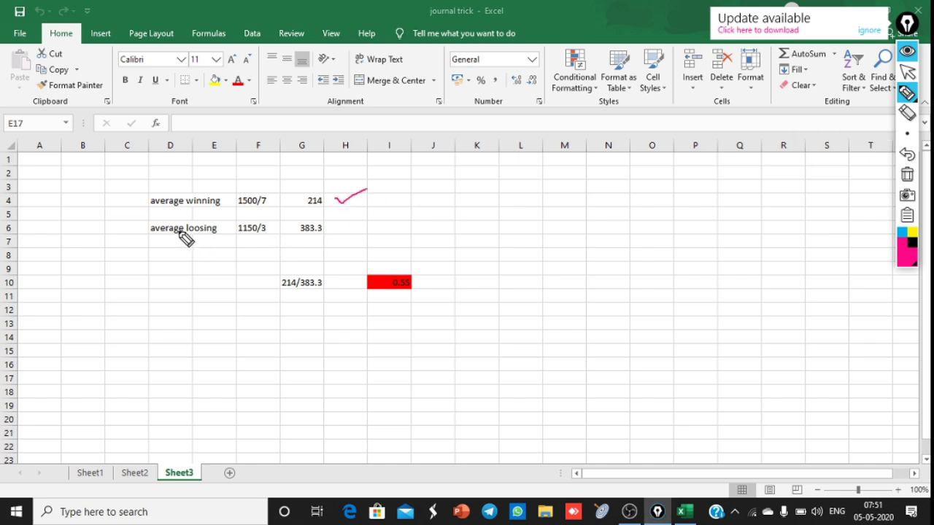
pyautogui.moveTo(336, 225); pyautogui.dragTo(376, 207)
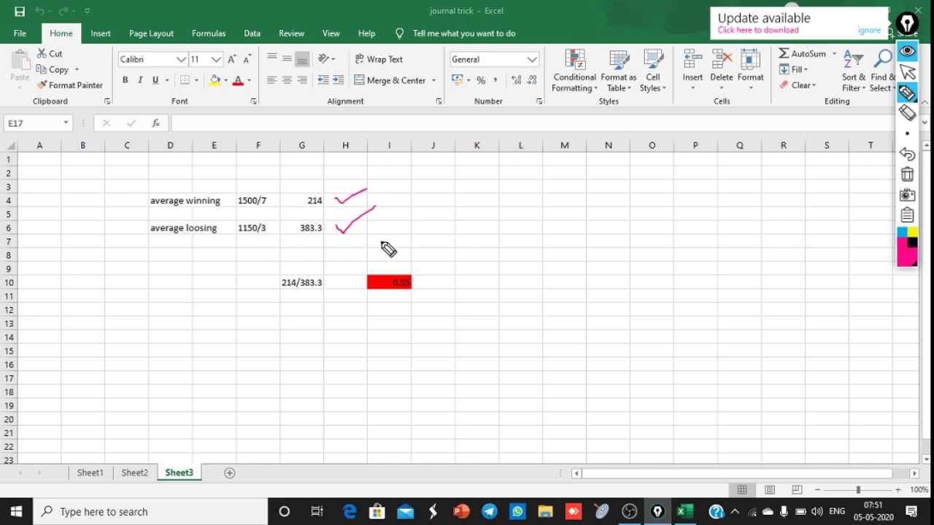
pyautogui.moveTo(558, 235); pyautogui.dragTo(569, 259)
pyautogui.moveTo(567, 213); pyautogui.dragTo(582, 245)
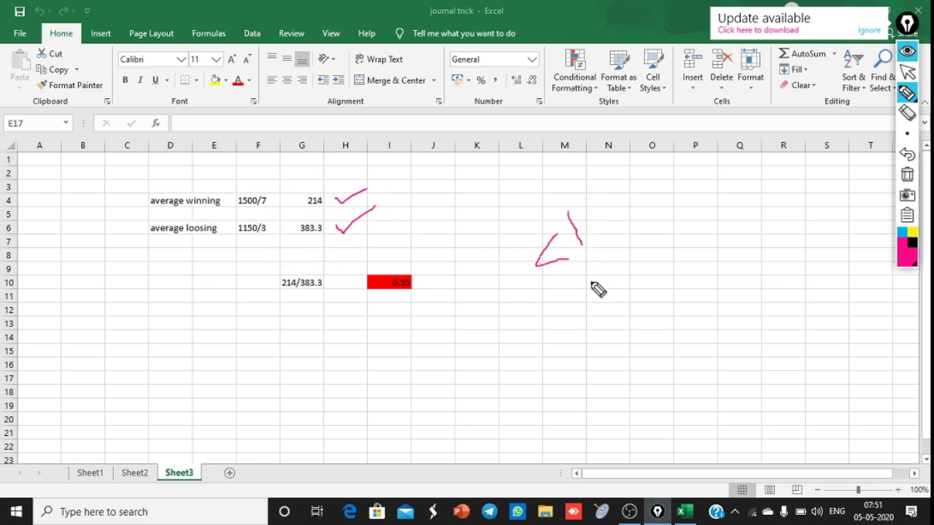
# Step: Circle and tick the red 0.55 ratio cell, and handwrite 0.8 below it
pyautogui.moveTo(360, 261)
pyautogui.mouseDown()
pyautogui.moveTo(422, 313)
pyautogui.moveTo(367, 271)
pyautogui.mouseUp()
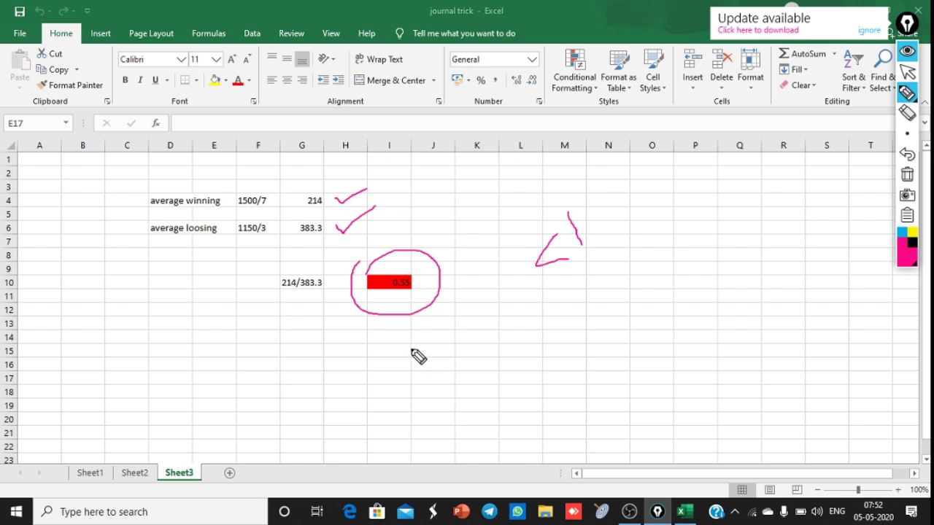
pyautogui.moveTo(448, 280)
pyautogui.mouseDown()
pyautogui.moveTo(457, 295)
pyautogui.moveTo(486, 265)
pyautogui.mouseUp()
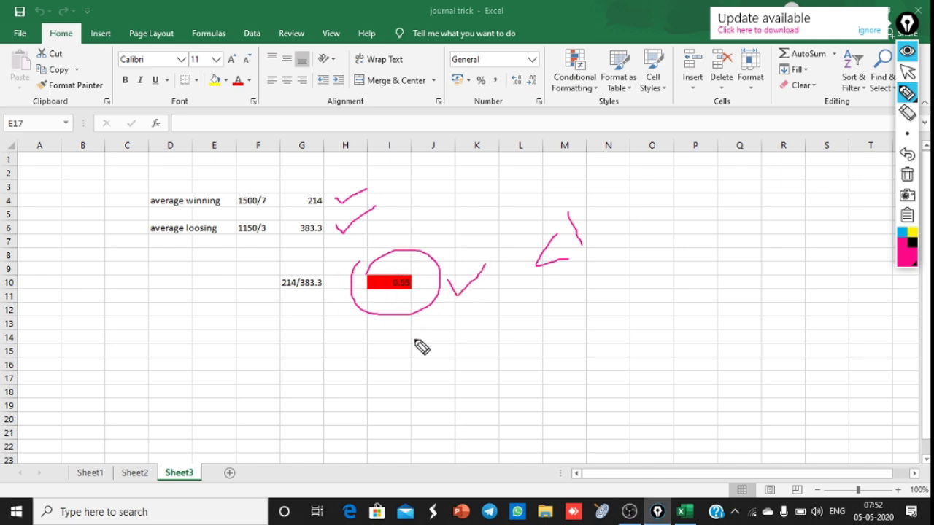
pyautogui.moveTo(419, 394)
pyautogui.mouseDown()
pyautogui.moveTo(416, 413)
pyautogui.moveTo(428, 392)
pyautogui.moveTo(475, 387)
pyautogui.moveTo(468, 379)
pyautogui.mouseUp()
pyautogui.click(458, 406)
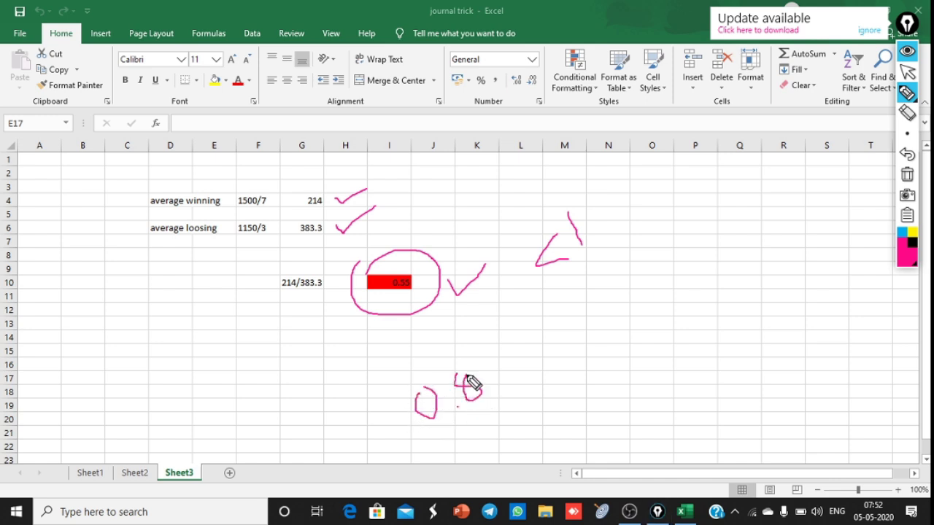
# Step: Handwrite 70% beside the <1 note, and continue the ratio list after 0.8 with 1, 1.5 and 2
pyautogui.moveTo(675, 227)
pyautogui.mouseDown()
pyautogui.moveTo(697, 279)
pyautogui.moveTo(706, 218)
pyautogui.moveTo(745, 242)
pyautogui.mouseUp()
pyautogui.click(752, 230)
pyautogui.moveTo(577, 373); pyautogui.dragTo(582, 405)
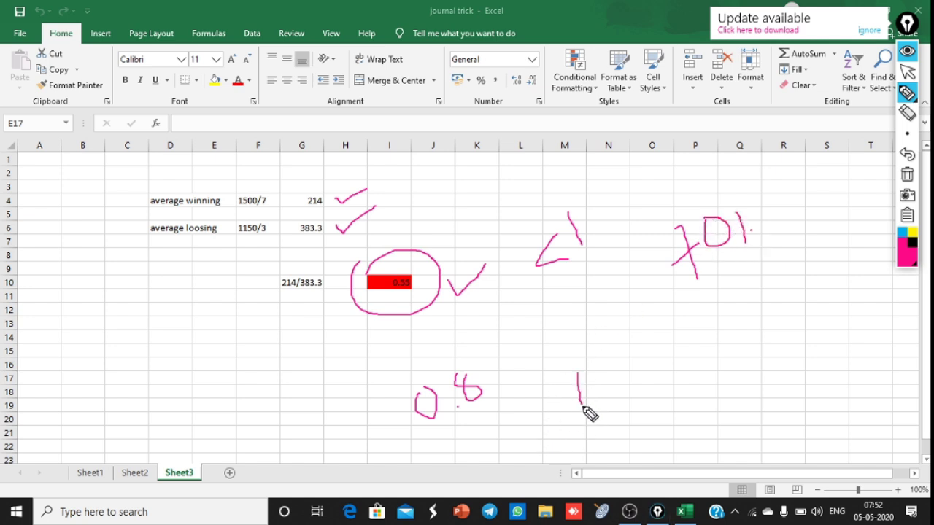
pyautogui.moveTo(634, 349); pyautogui.dragTo(644, 381)
pyautogui.click(648, 363)
pyautogui.click(670, 321)
pyautogui.moveTo(671, 320)
pyautogui.mouseDown()
pyautogui.moveTo(692, 351)
pyautogui.moveTo(686, 310)
pyautogui.mouseUp()
pyautogui.moveTo(717, 350); pyautogui.dragTo(722, 373)
pyautogui.moveTo(752, 300)
pyautogui.mouseDown()
pyautogui.moveTo(751, 335)
pyautogui.moveTo(786, 326)
pyautogui.moveTo(741, 304)
pyautogui.moveTo(752, 300)
pyautogui.mouseUp()
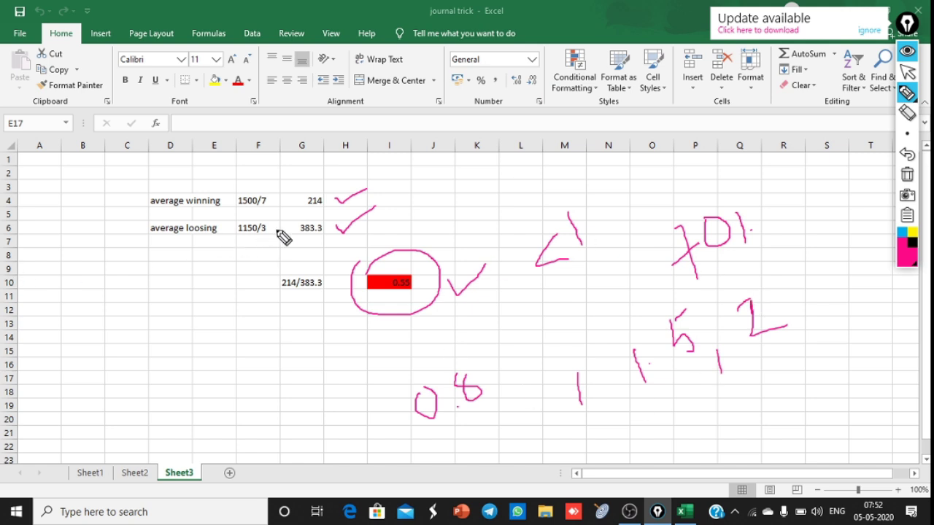
# Step: Draw ticks between both average calculations and their results, then circle the 70% note and reinforce its 7
pyautogui.moveTo(288, 225); pyautogui.dragTo(301, 222)
pyautogui.moveTo(274, 194)
pyautogui.mouseDown()
pyautogui.moveTo(288, 207)
pyautogui.moveTo(314, 189)
pyautogui.mouseUp()
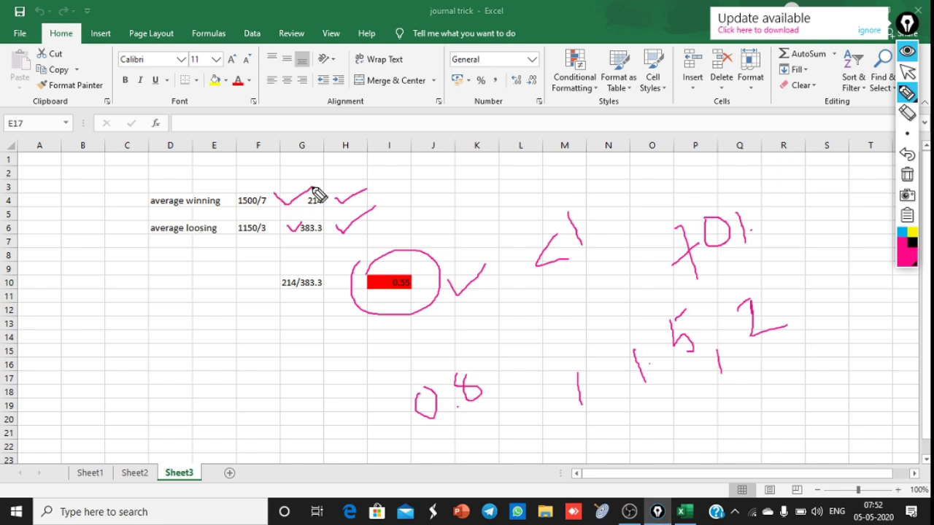
pyautogui.moveTo(695, 193)
pyautogui.mouseDown()
pyautogui.moveTo(650, 219)
pyautogui.moveTo(693, 289)
pyautogui.moveTo(779, 232)
pyautogui.moveTo(653, 204)
pyautogui.mouseUp()
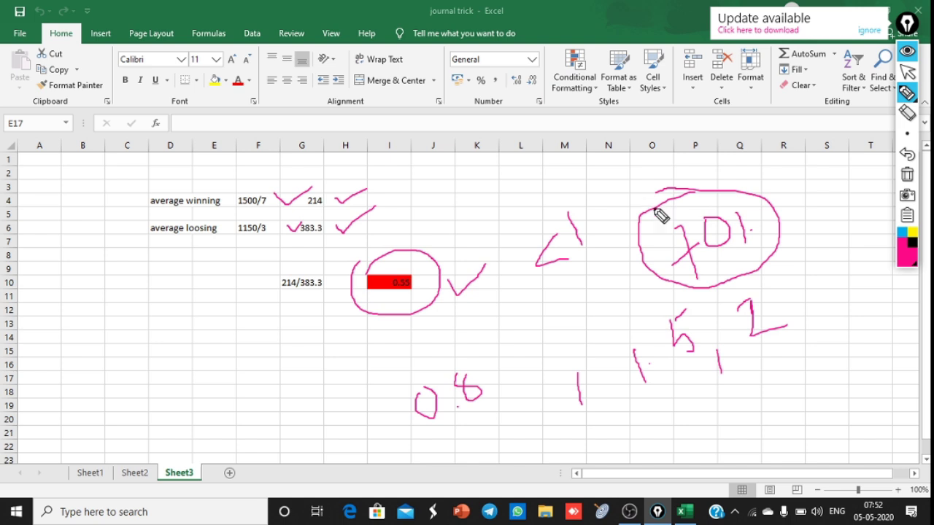
pyautogui.moveTo(653, 243); pyautogui.dragTo(675, 230)
pyautogui.moveTo(677, 230); pyautogui.dragTo(668, 257)
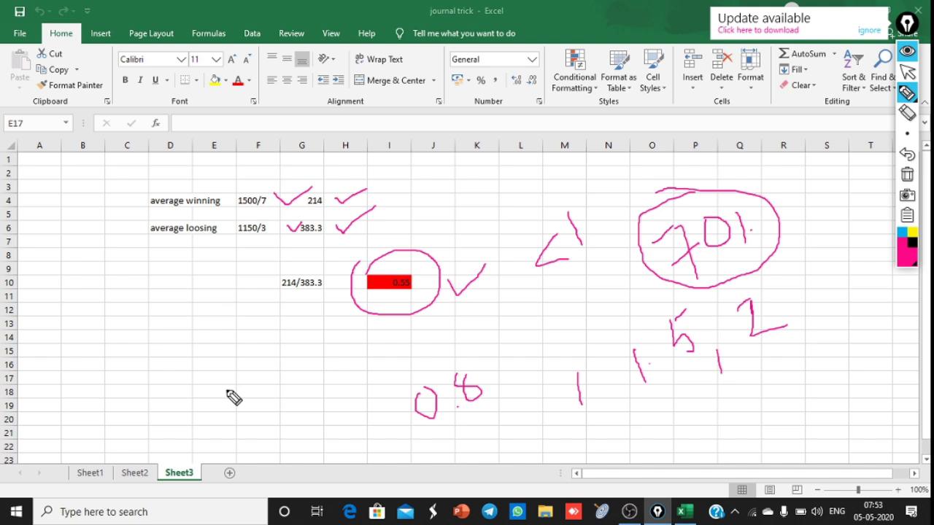
# Step: Clear all the ink from Sheet3, return to the normal cursor, and switch to OBS
pyautogui.click(906, 177)
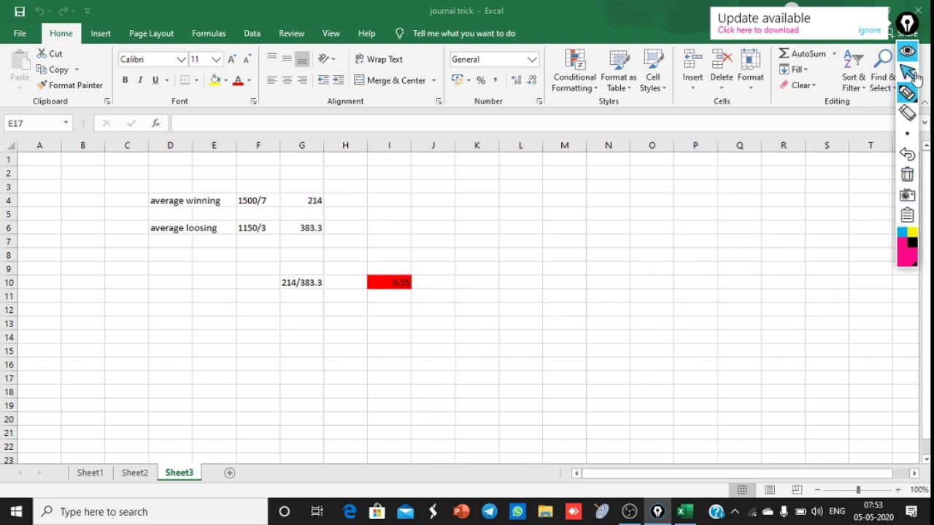
pyautogui.click(628, 512)
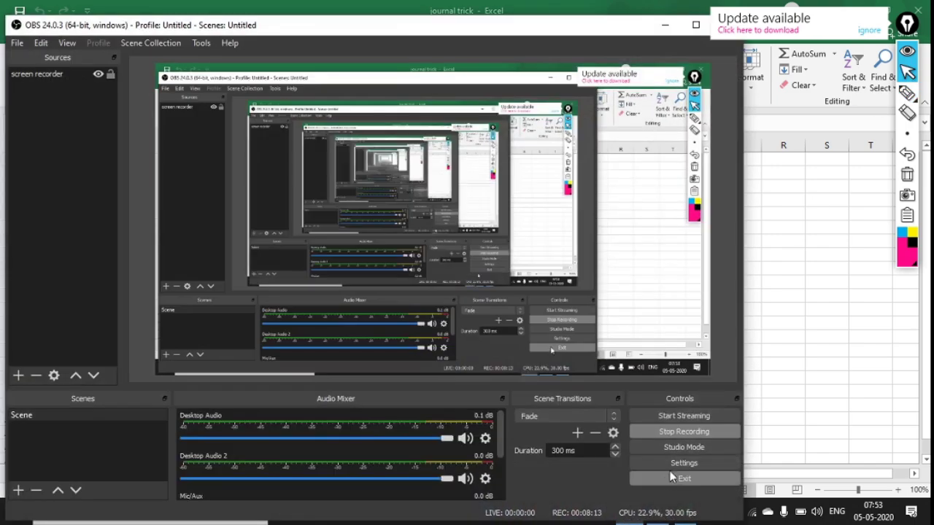